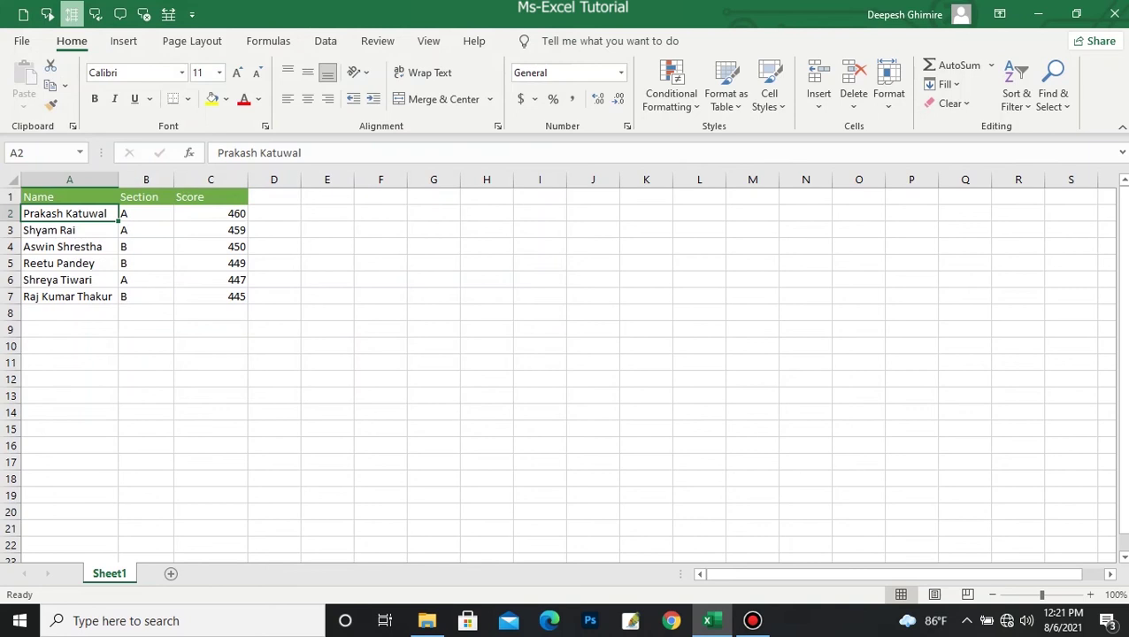
# Review the student names and scores in the table, then select cell A2
pyautogui.click(53, 230)
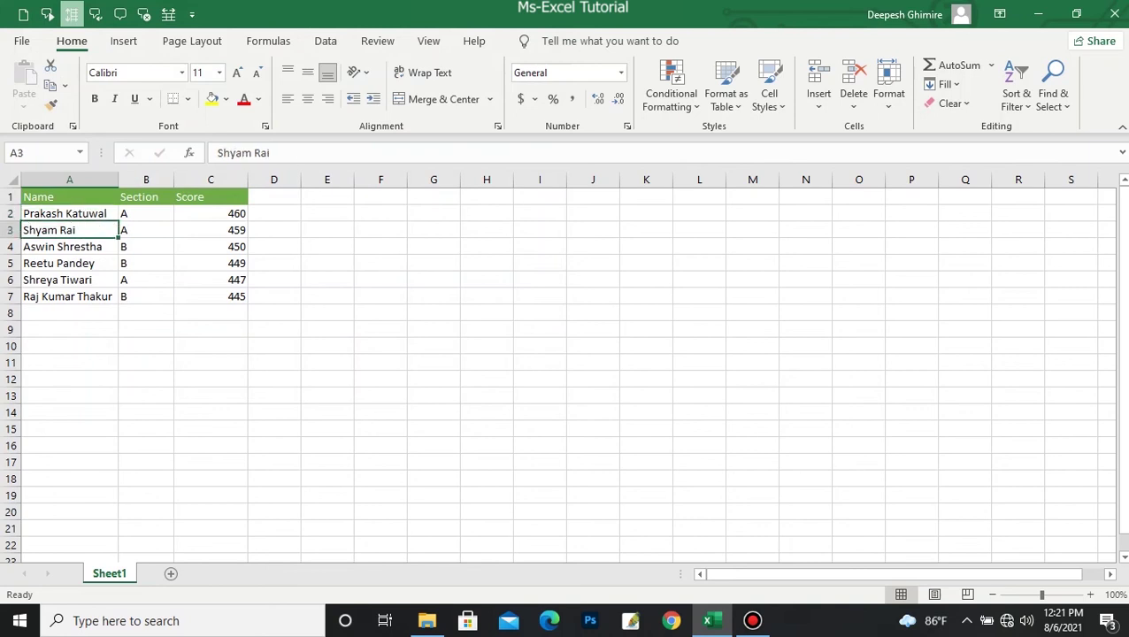
pyautogui.click(210, 213)
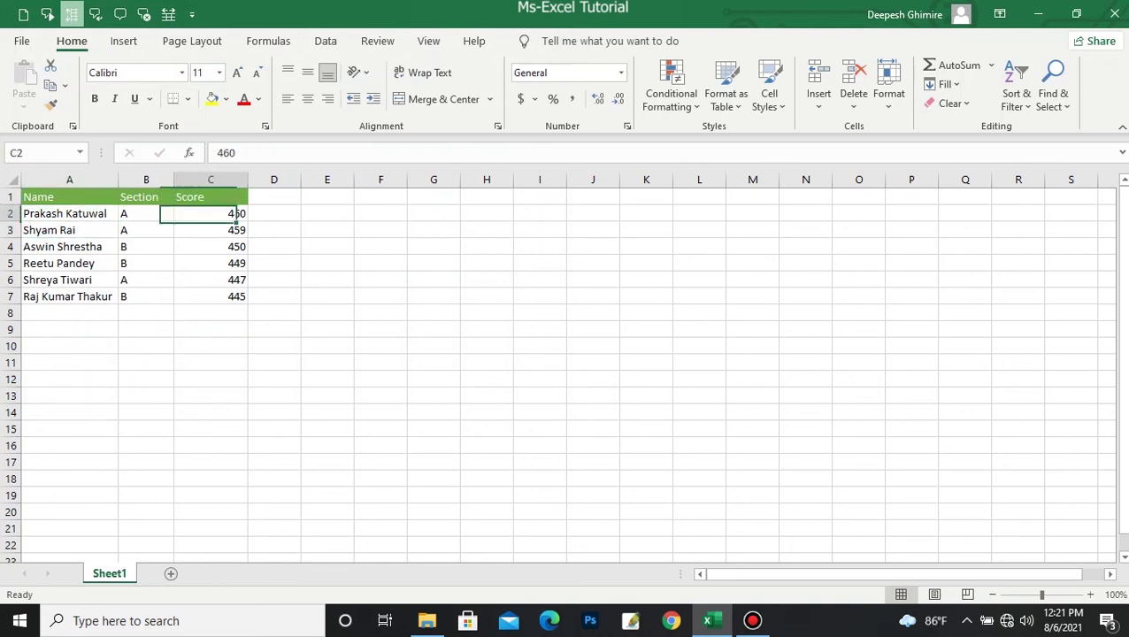
pyautogui.click(210, 230)
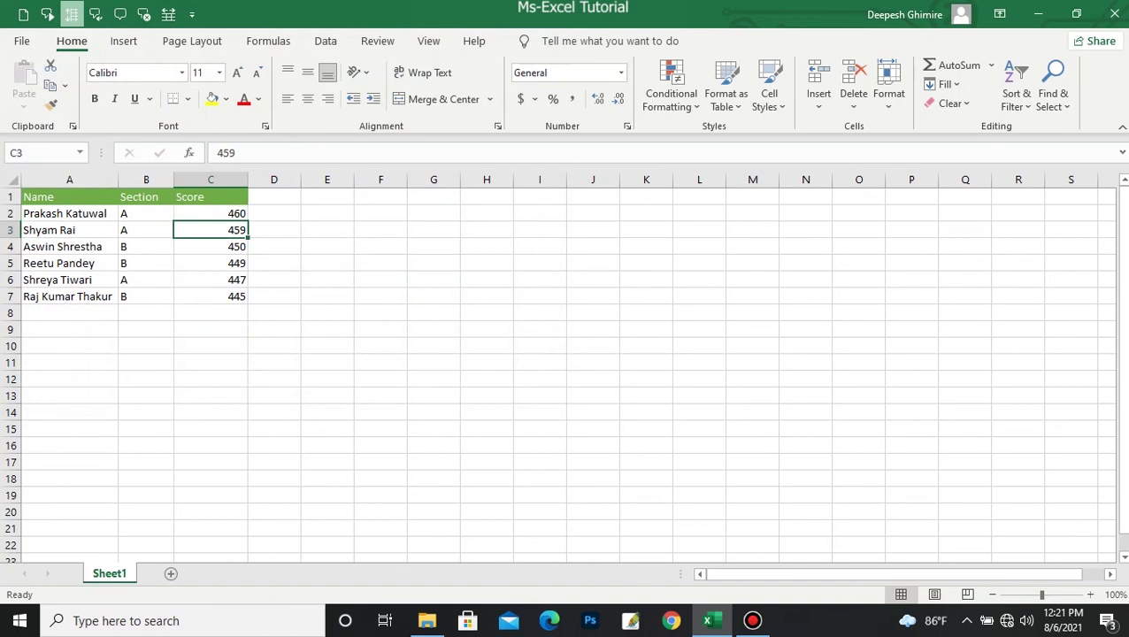
pyautogui.click(211, 246)
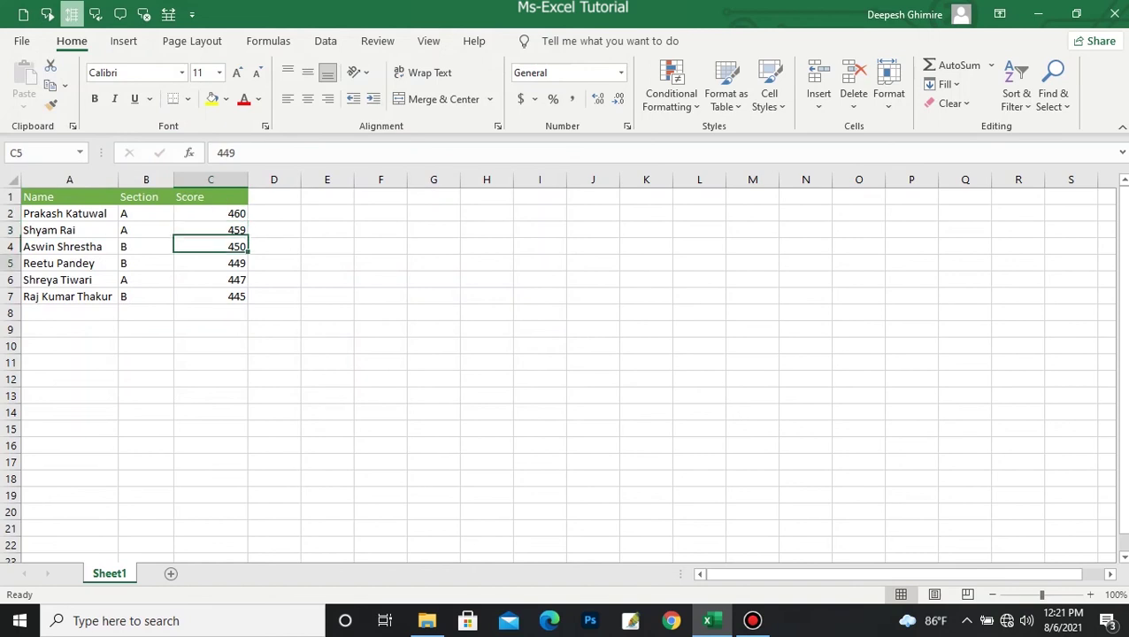
pyautogui.click(211, 263)
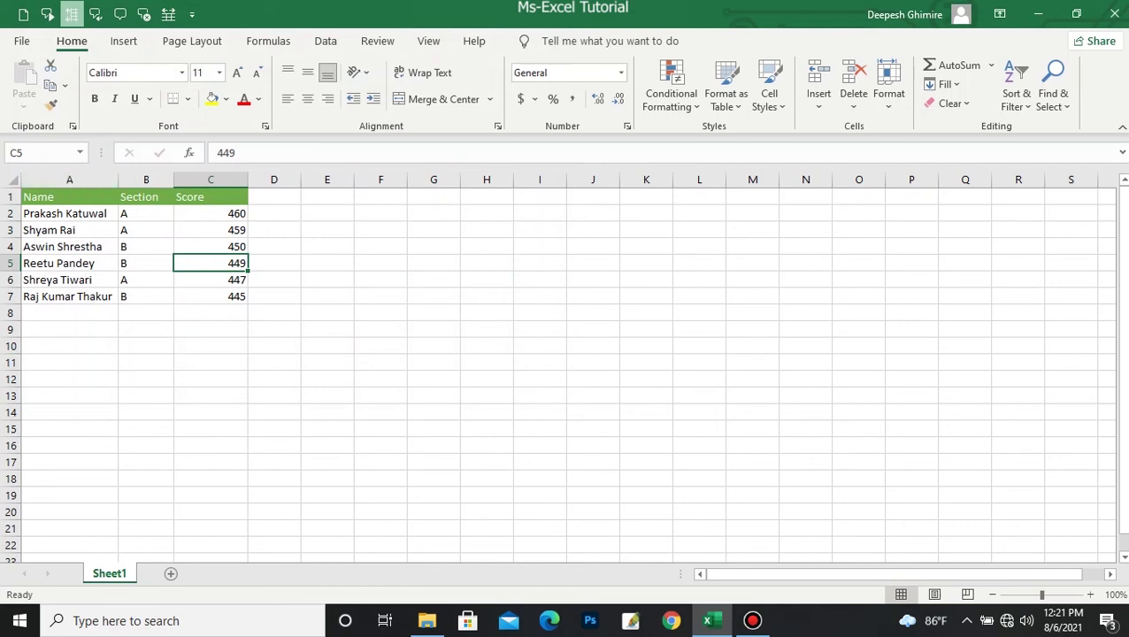
pyautogui.click(27, 230)
pyautogui.click(64, 213)
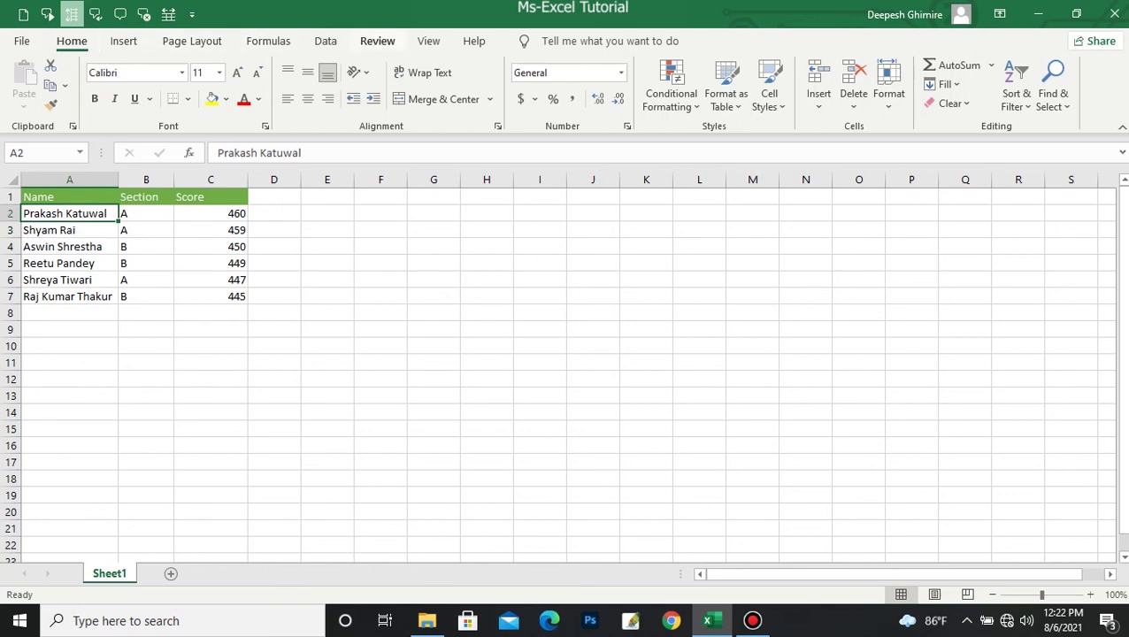
# Add a comment to A2 headed with the student's name, reading '+ 2 Topper 2069'
pyautogui.click(376, 40)
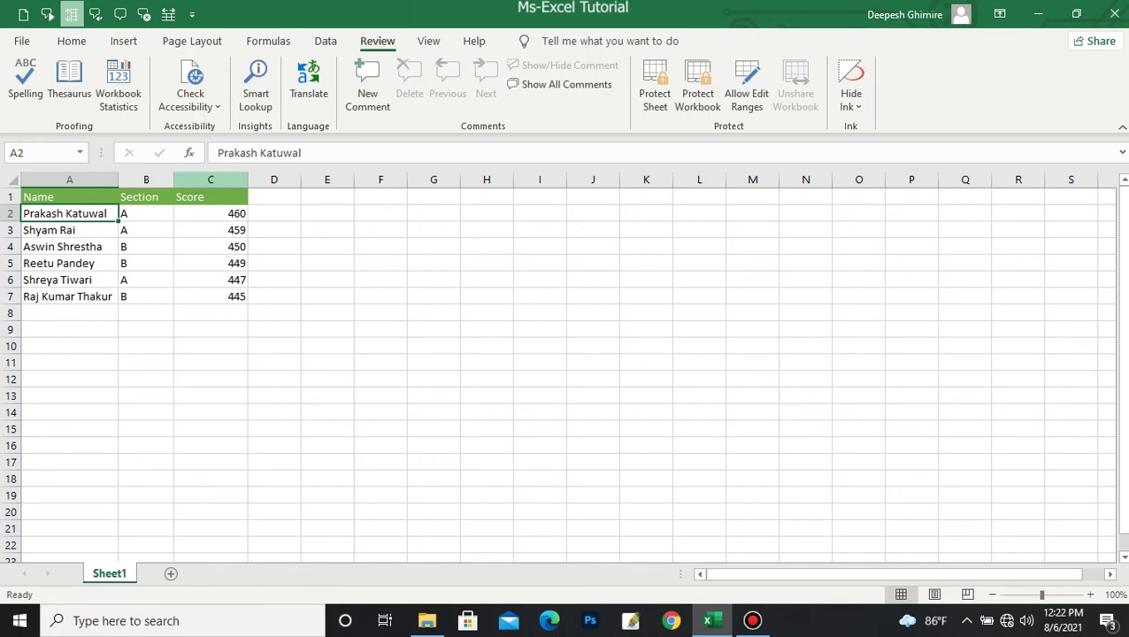
pyautogui.click(368, 84)
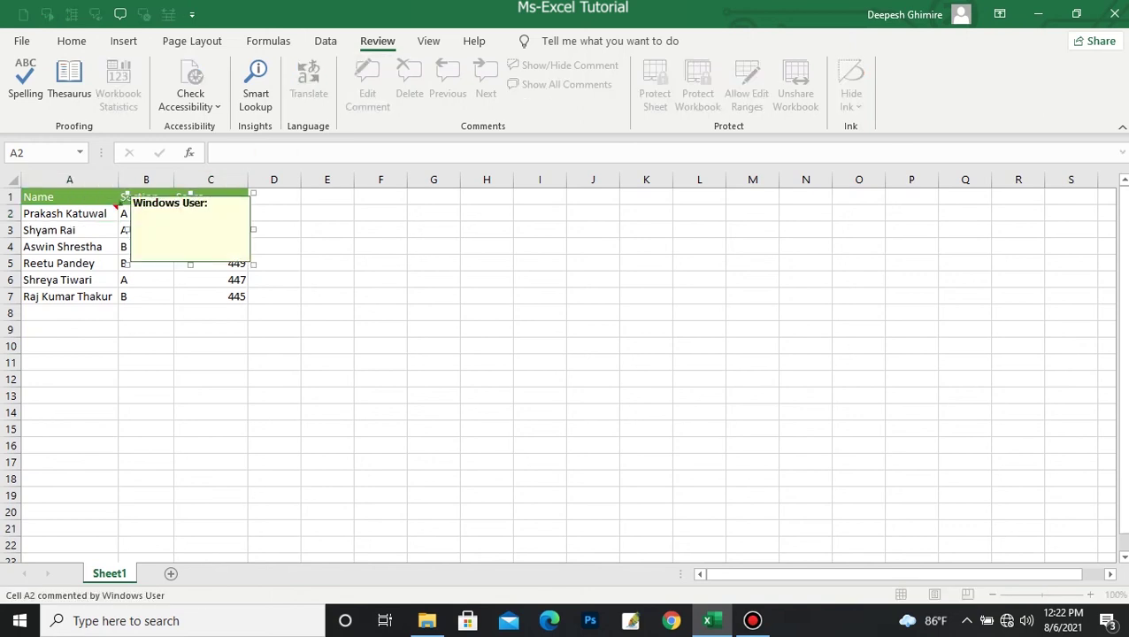
pyautogui.moveTo(206, 202); pyautogui.dragTo(132, 203)
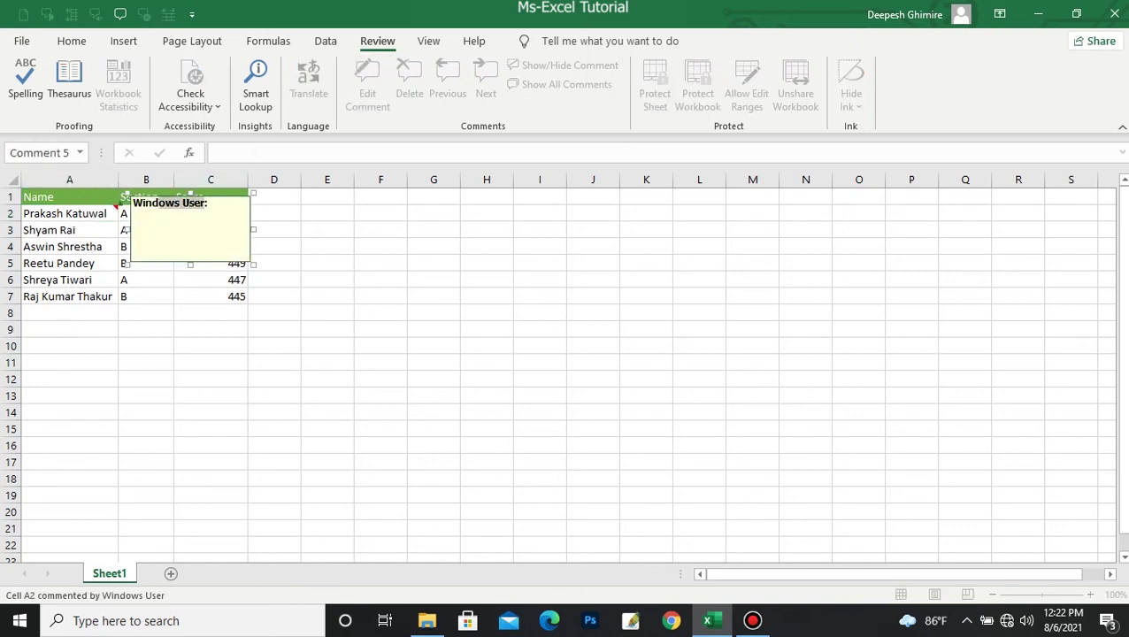
pyautogui.press('BackSpace')
pyautogui.write('Prakash ')
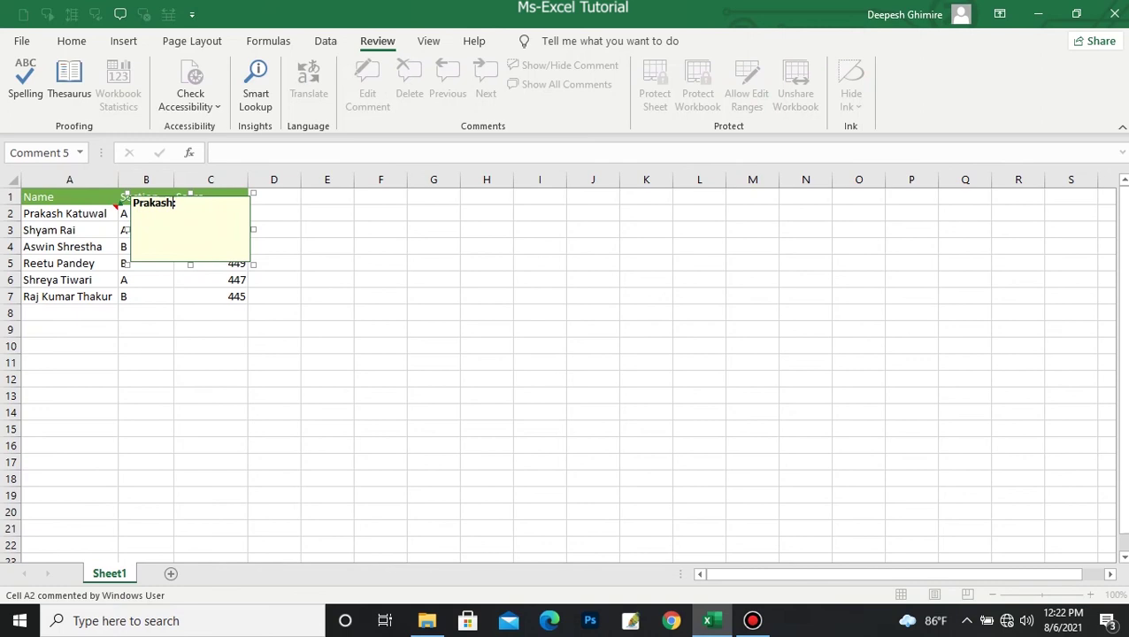
pyautogui.write('Katu')
pyautogui.write('wal: ')
pyautogui.write('+')
pyautogui.write(' 2 ')
pyautogui.write('Topper')
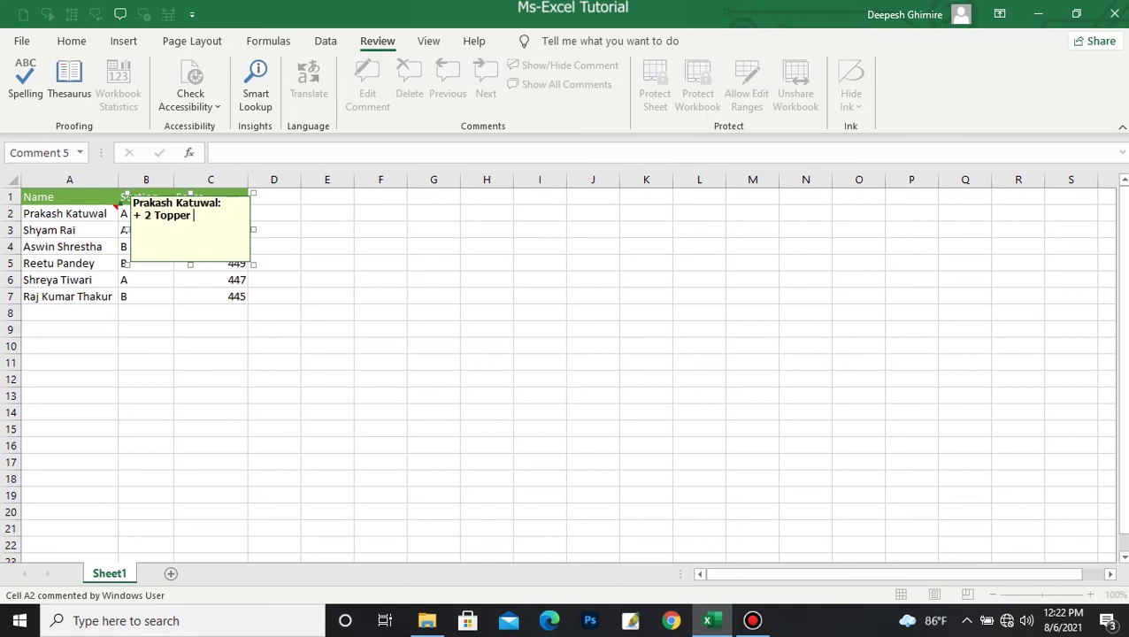
pyautogui.write(' 2069')
# Add the lines 'SLC topper 2067' and 'District Topper' to the A2 comment
pyautogui.press('Return')
pyautogui.write('SL')
pyautogui.write('C topper')
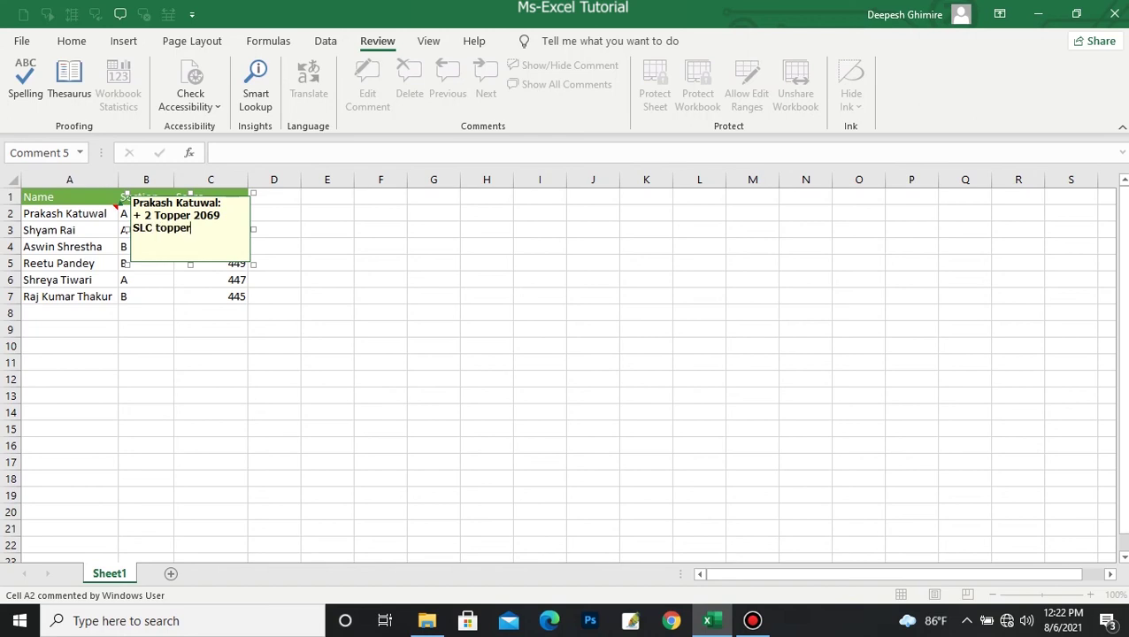
pyautogui.write(' 20')
pyautogui.write('6')
pyautogui.write('7')
pyautogui.press('Return')
pyautogui.write('Dis')
pyautogui.write('tr')
pyautogui.press('BackSpace')
pyautogui.press('BackSpace')
pyautogui.press('BackSpace')
pyautogui.press('BackSpace')
pyautogui.write('strict ')
pyautogui.write('Topper')
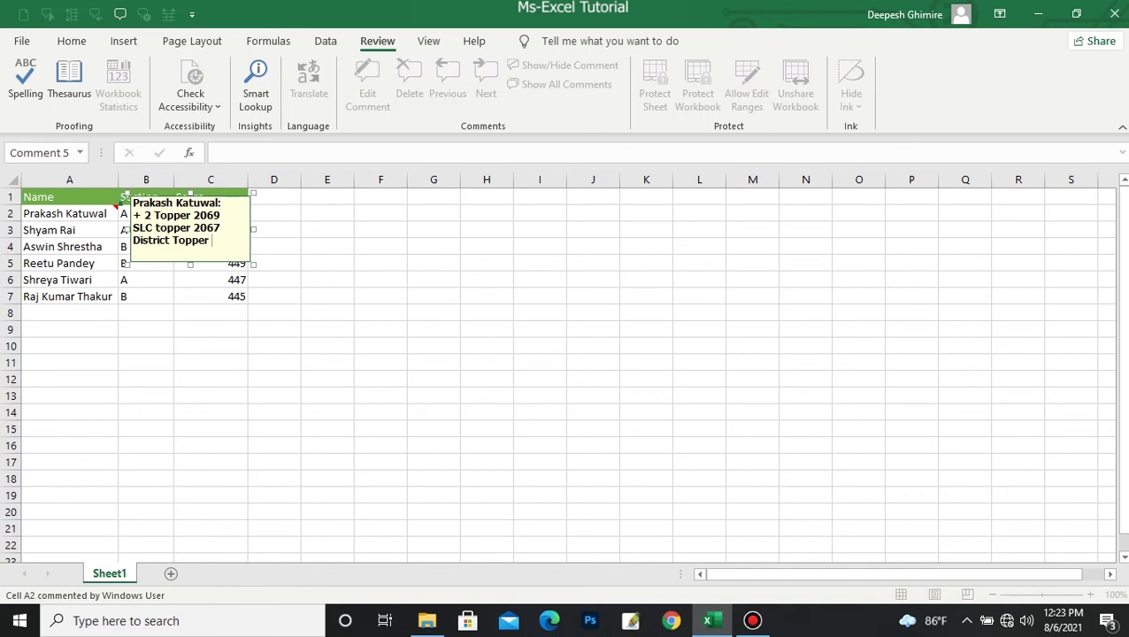
pyautogui.press('Escape')
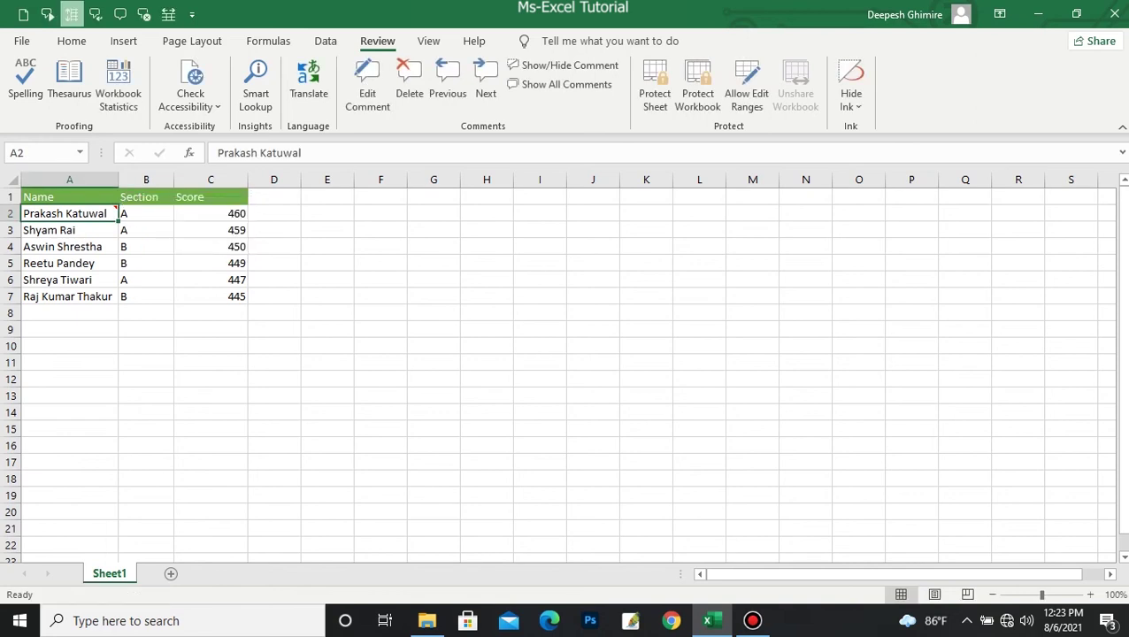
# Comment A3 with the student's name, '+2 Second Topper 2069' and 'SLC topper 2066'
pyautogui.moveTo(120, 203)
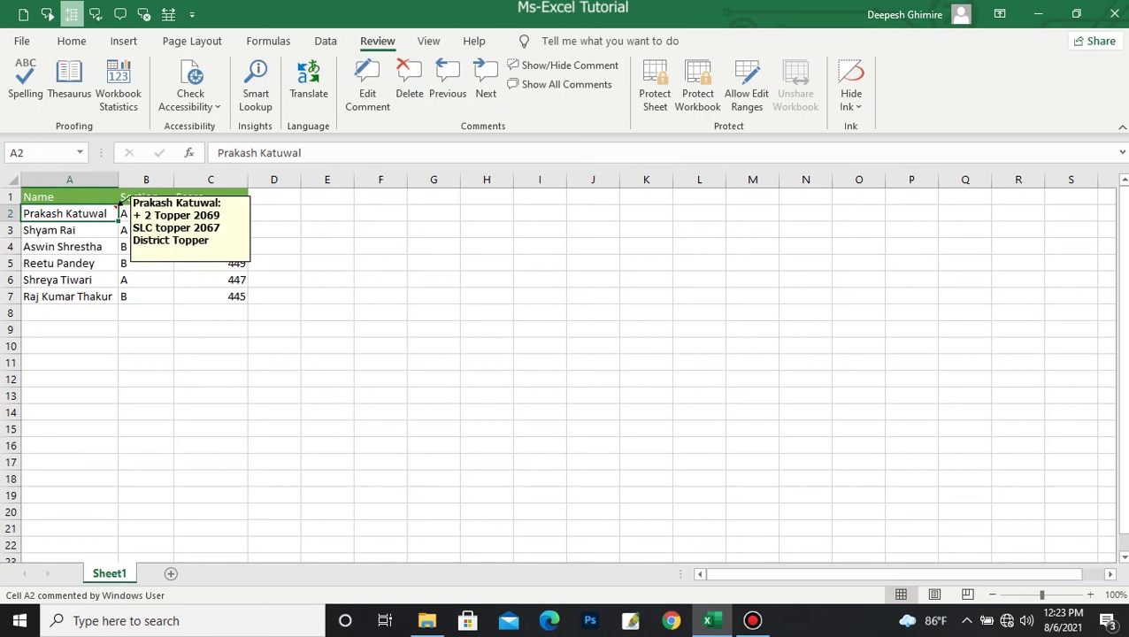
pyautogui.press('Down')
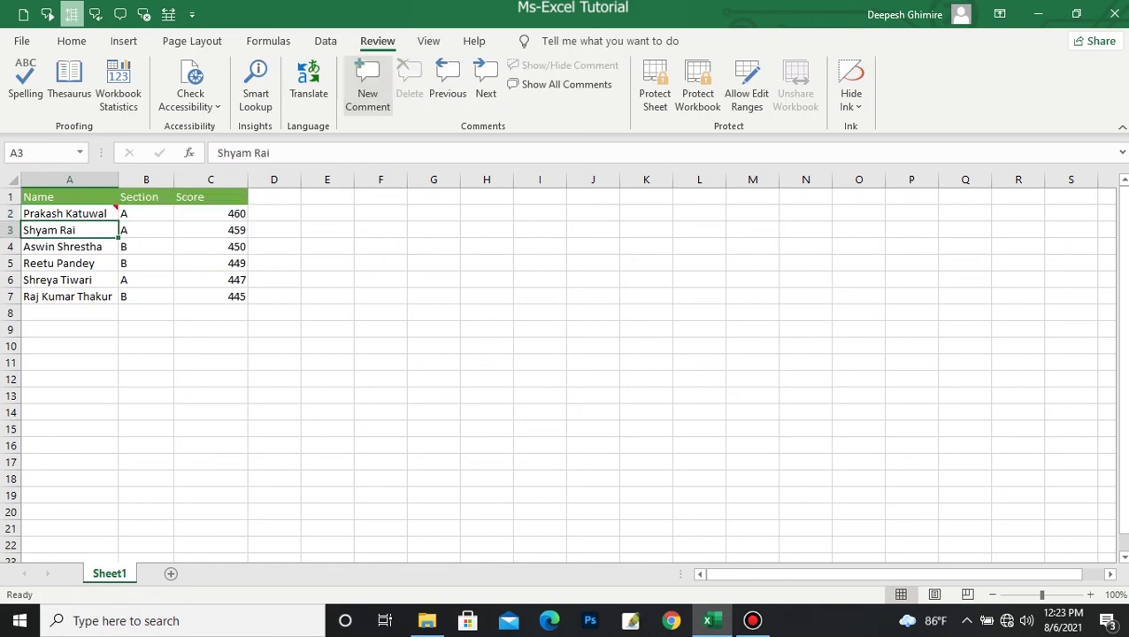
pyautogui.click(368, 84)
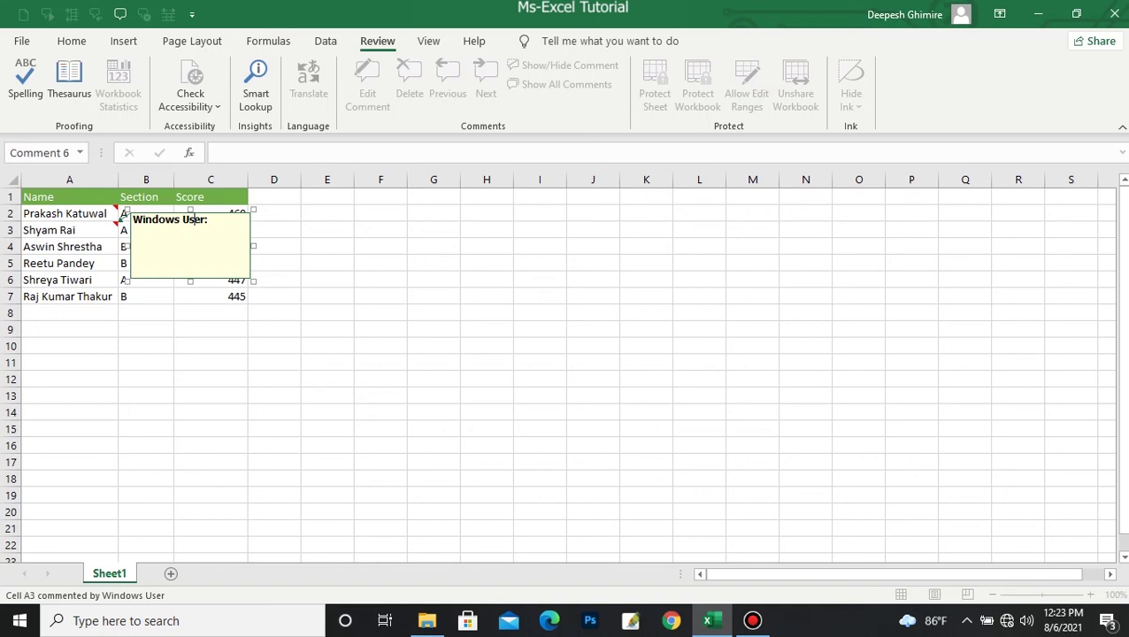
pyautogui.hotkey('shift', 'Up')
pyautogui.write('Shyam')
pyautogui.write(' R')
pyautogui.write('ai: ')
pyautogui.write('+2 S')
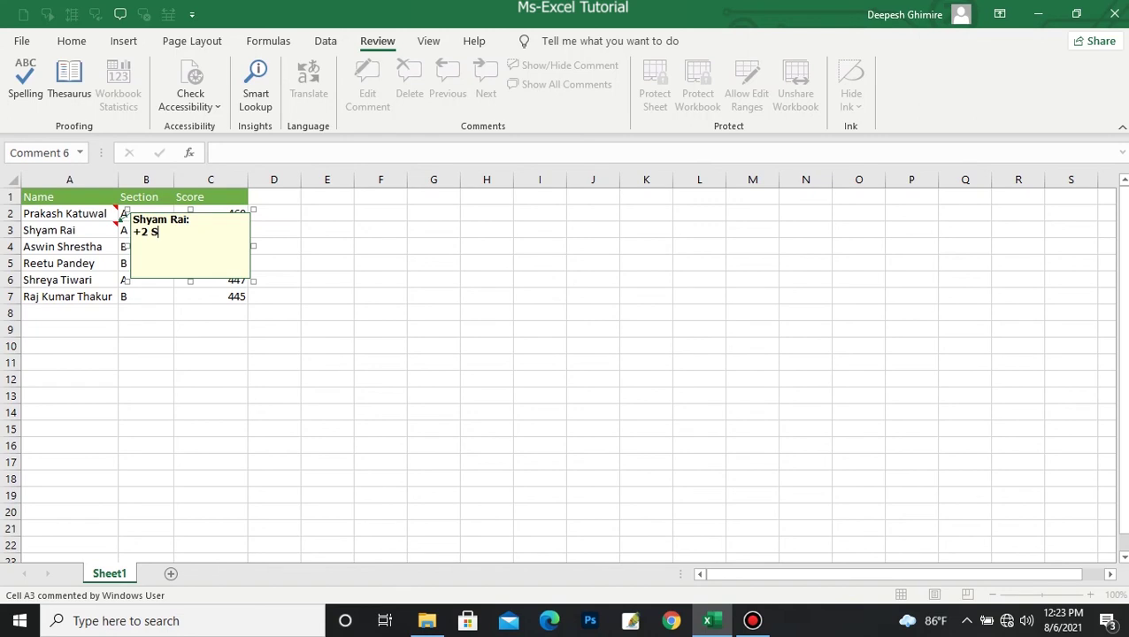
pyautogui.write('econd Topp')
pyautogui.write('er 2069')
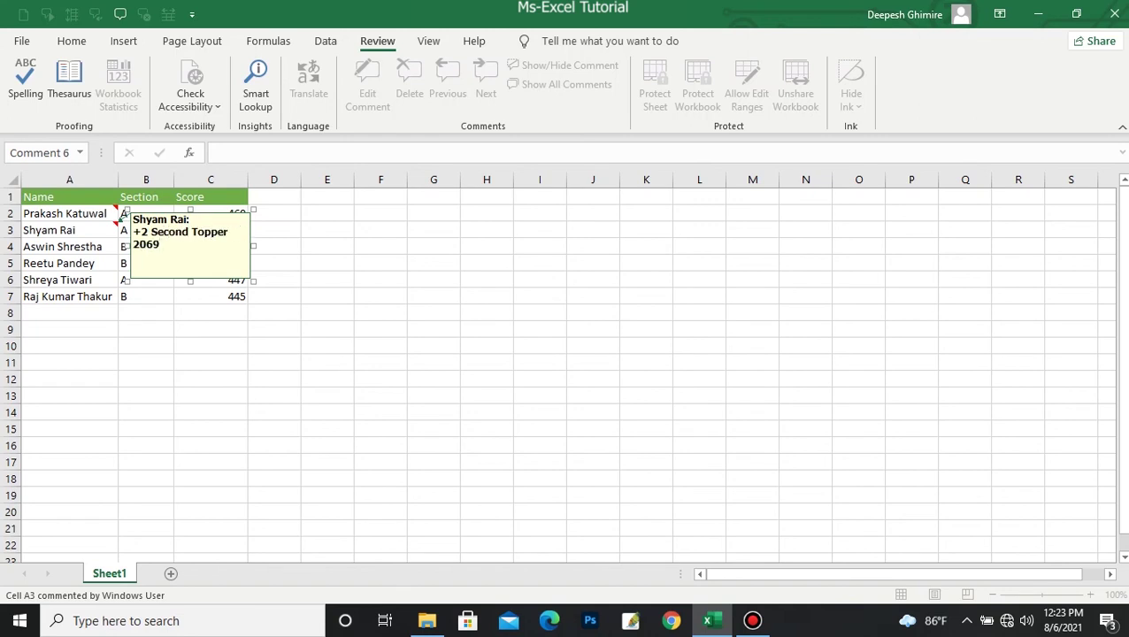
pyautogui.press('Return')
pyautogui.write('SLC')
pyautogui.write(' topper ')
pyautogui.write('2066')
# Finish the A3 comment, view the A2 and A3 comments, and delete A2's comment
pyautogui.click(328, 246)
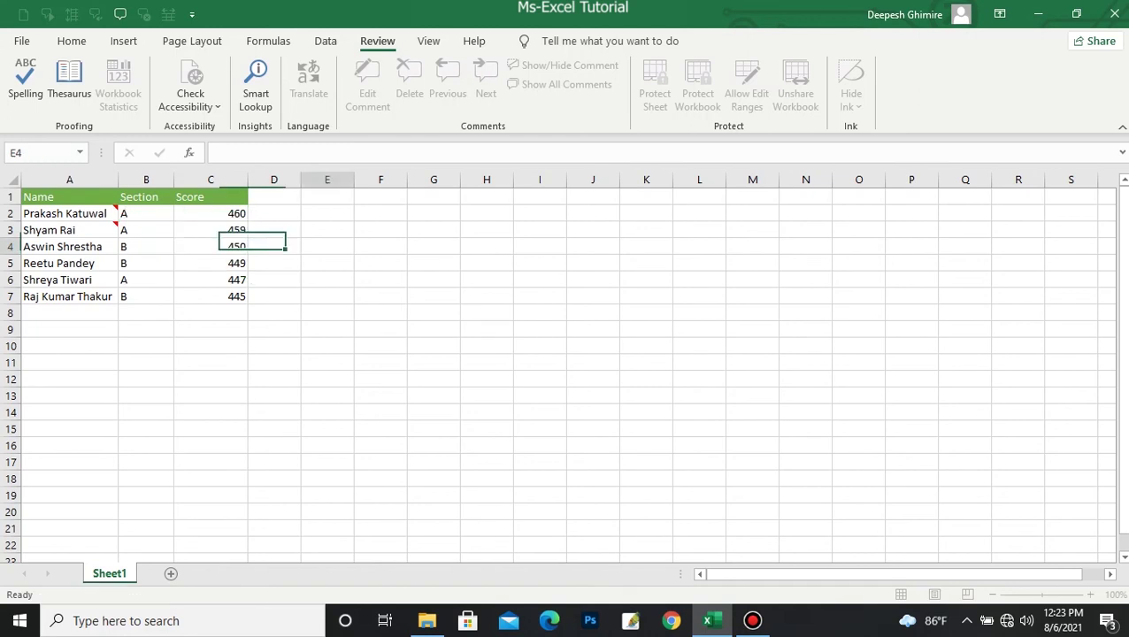
pyautogui.click(113, 232)
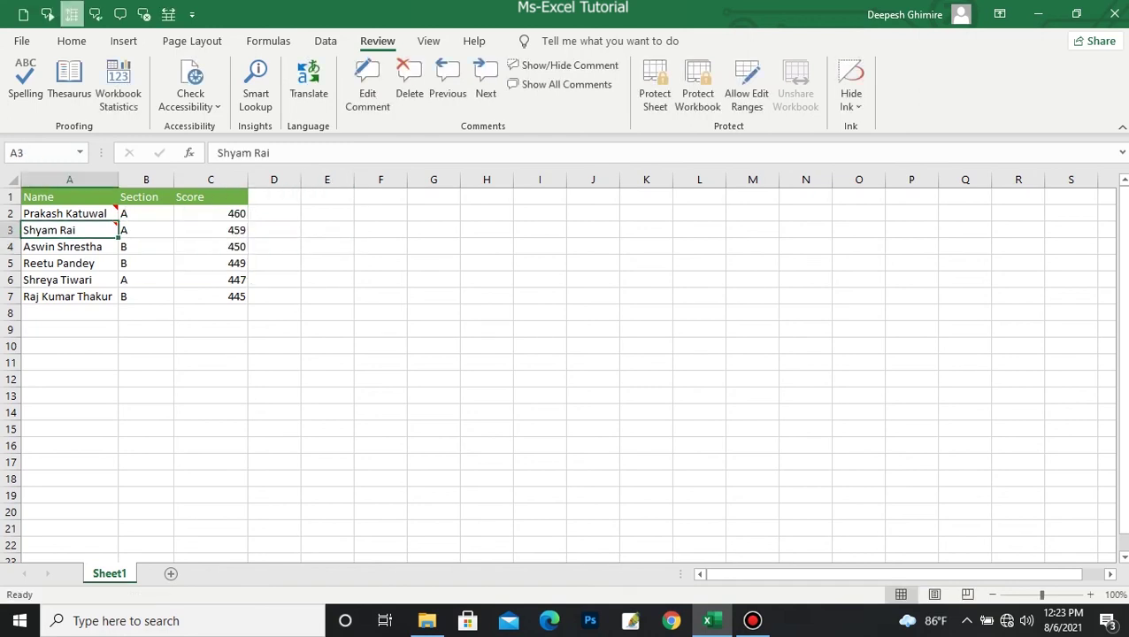
pyautogui.click(97, 214)
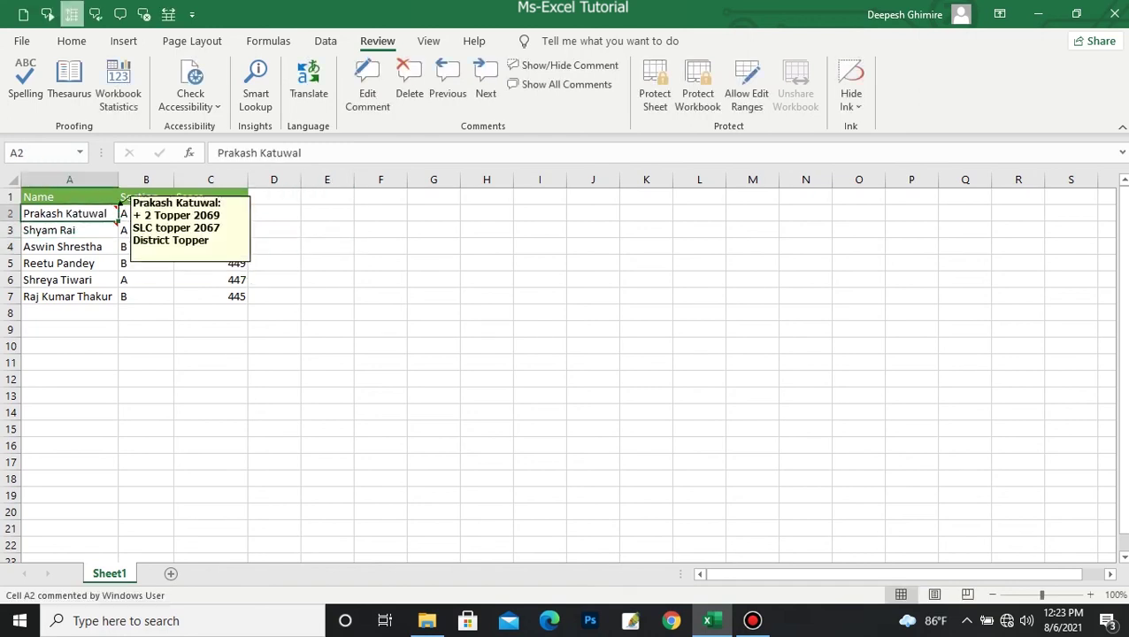
pyautogui.click(113, 230)
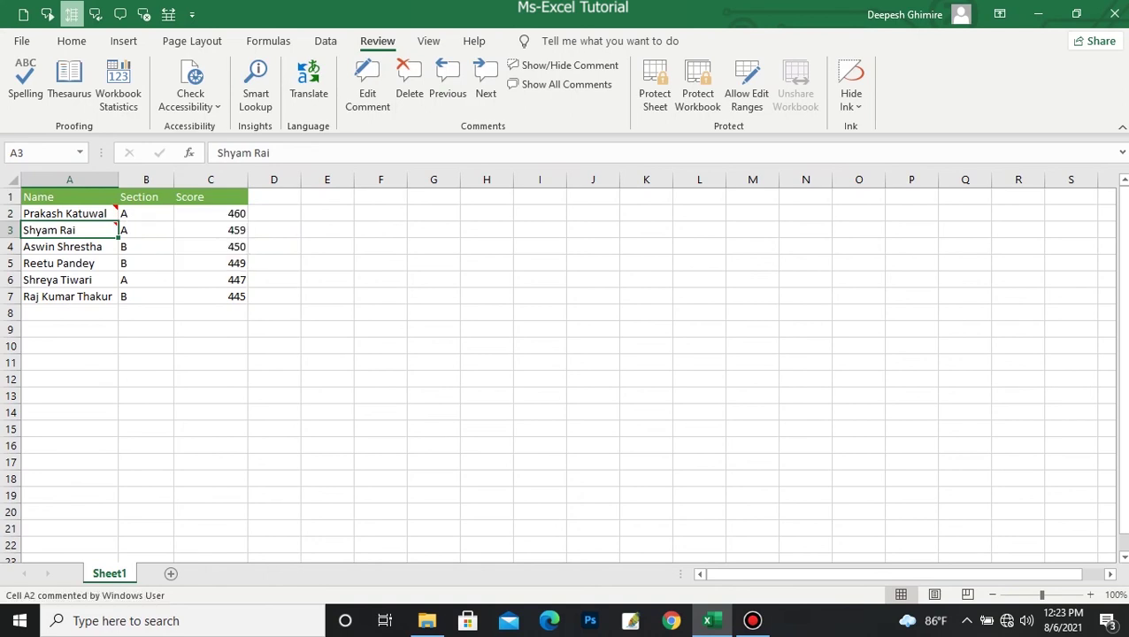
pyautogui.click(117, 207)
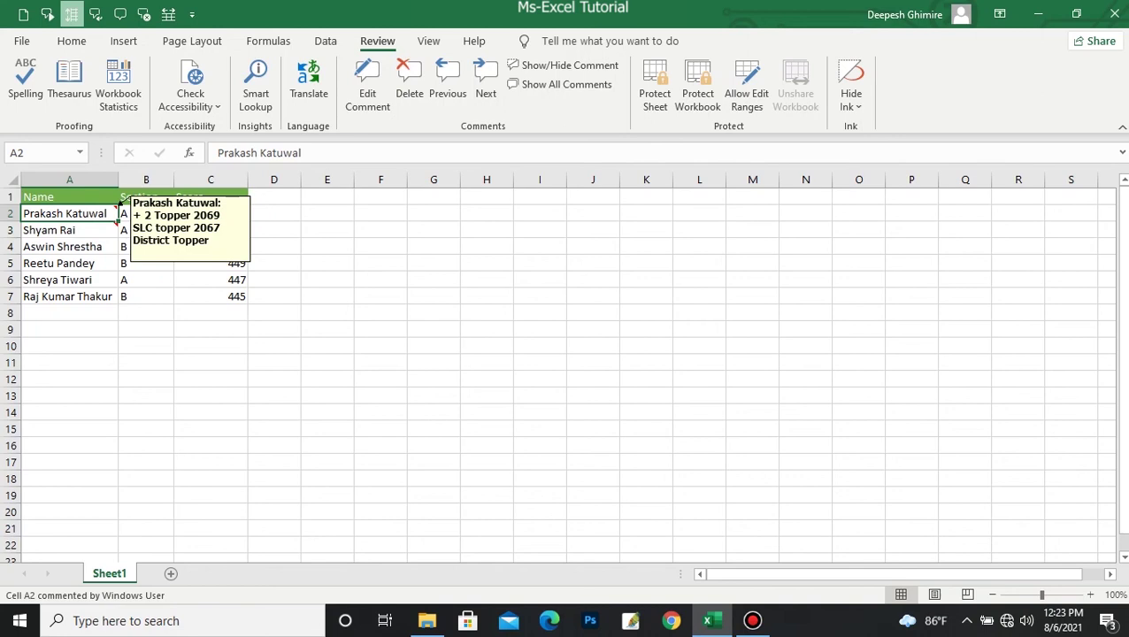
pyautogui.click(408, 84)
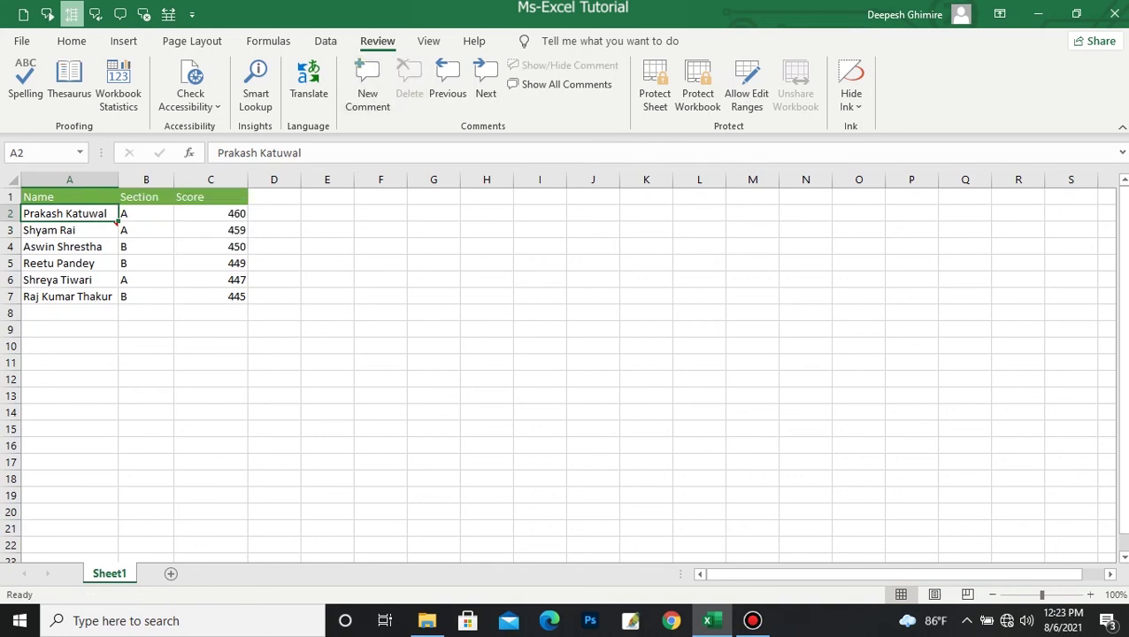
# Insert a comment on A4 with Shift+F2, replacing its author header with 'hahajajkj k fka'
pyautogui.click(69, 247)
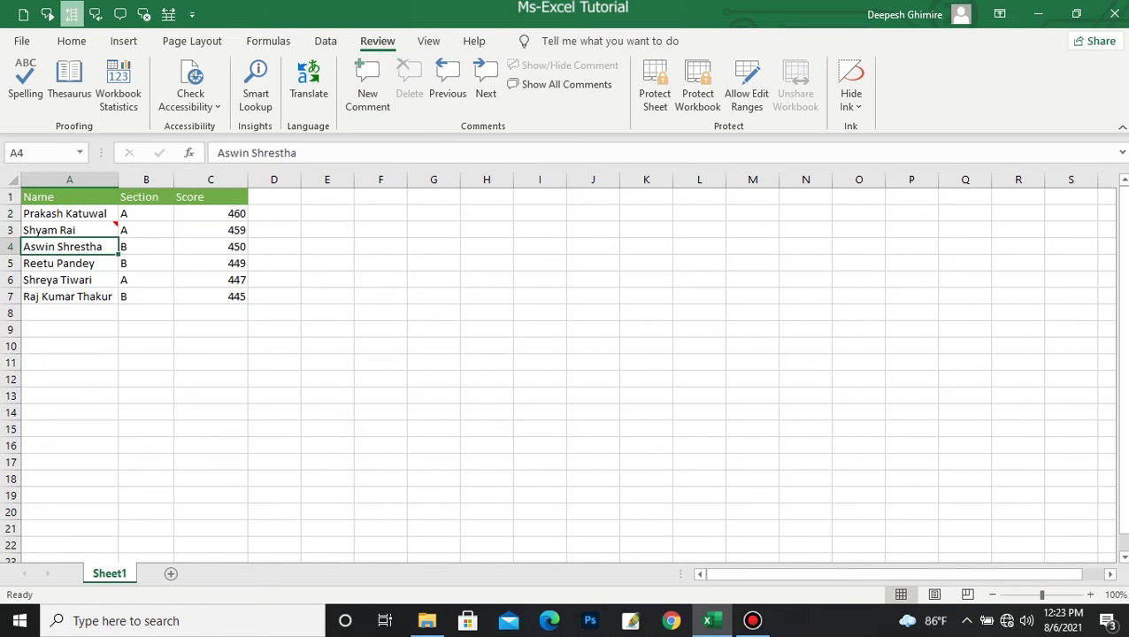
pyautogui.hotkey('shift', 'F2')
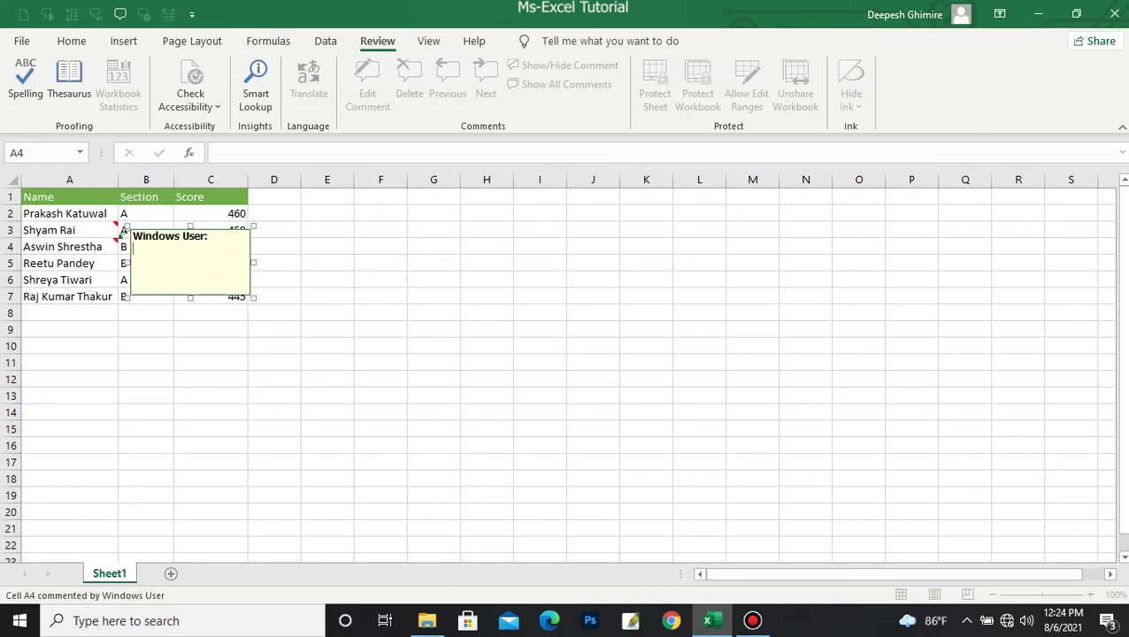
pyautogui.hotkey('ctrl', 'shift', 'Home')
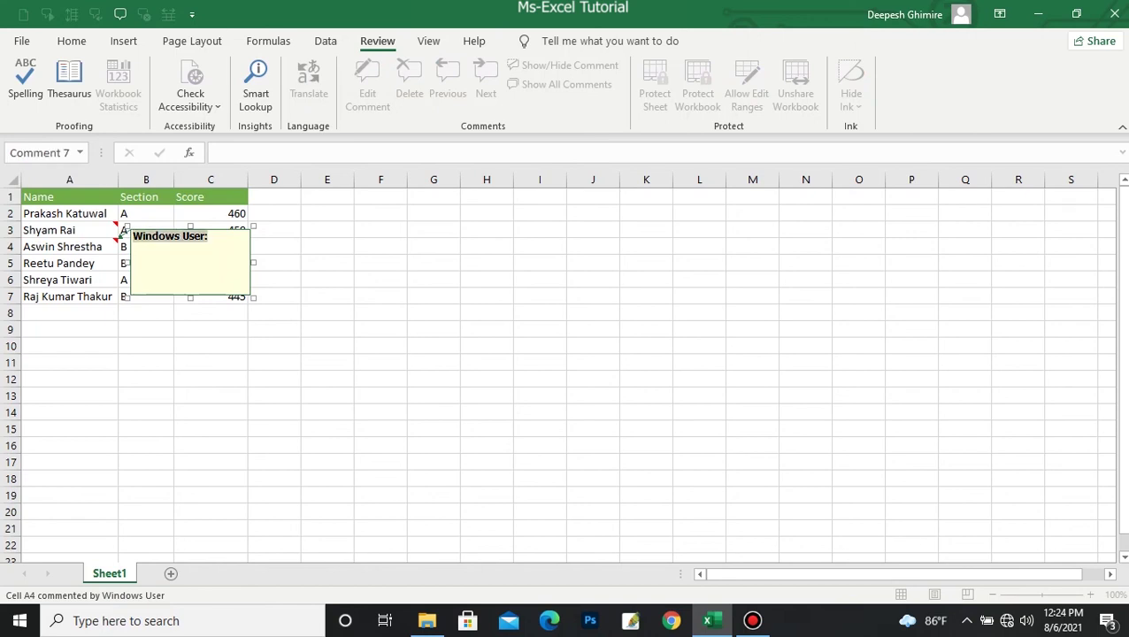
pyautogui.write('hahajajkj k')
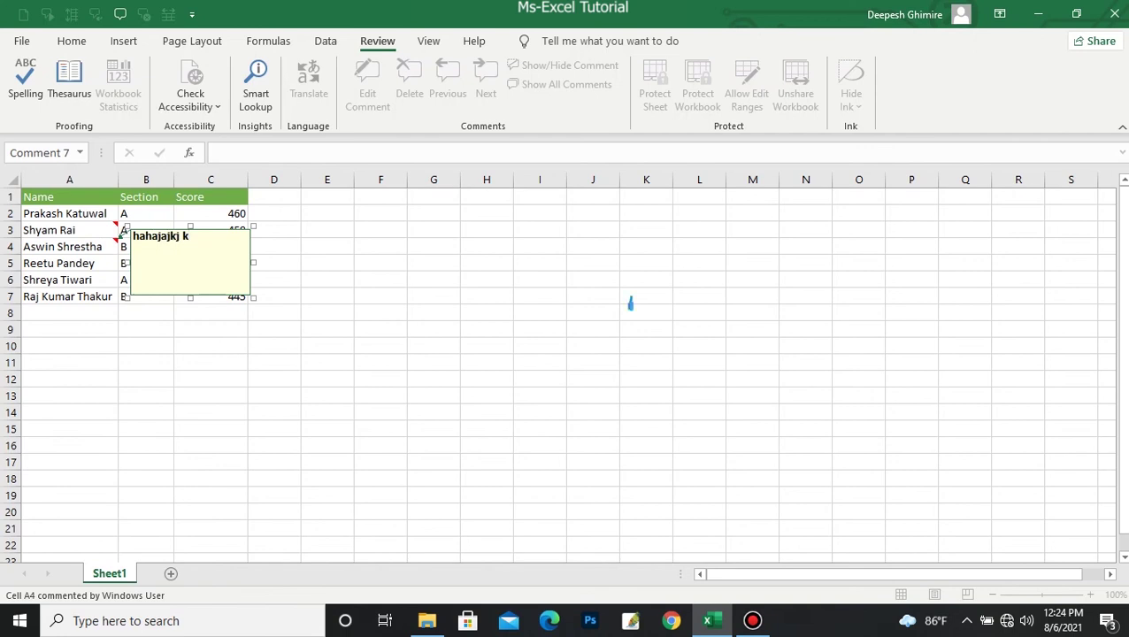
pyautogui.write(' fka')
# Delete the comments on A4 and A3, then start a new comment on empty cell C10
pyautogui.click(69, 263)
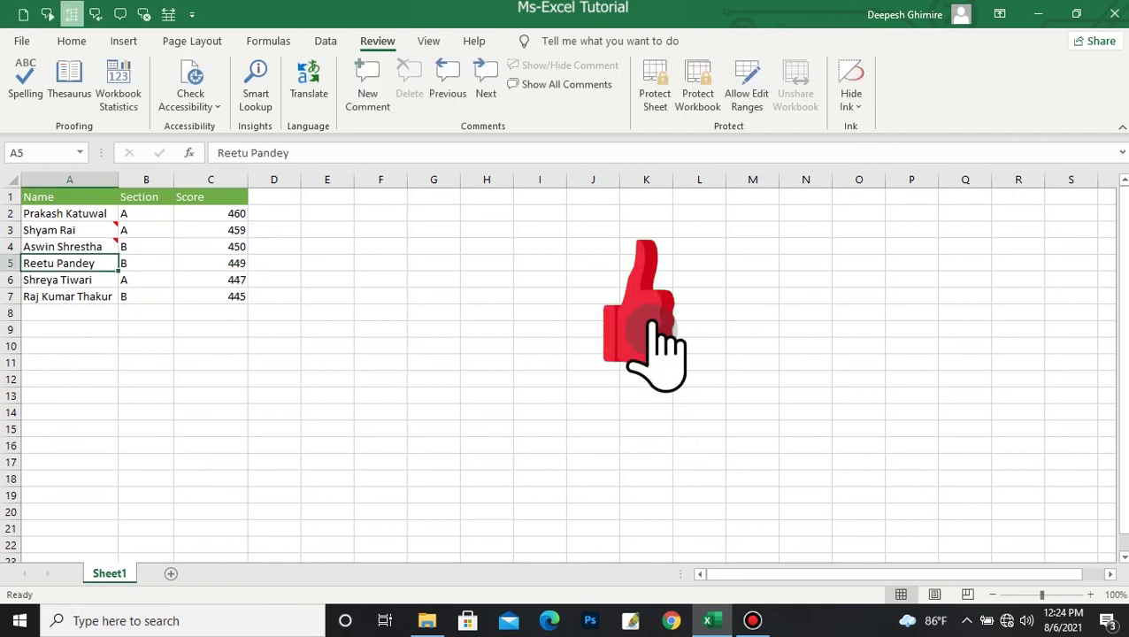
pyautogui.click(62, 246)
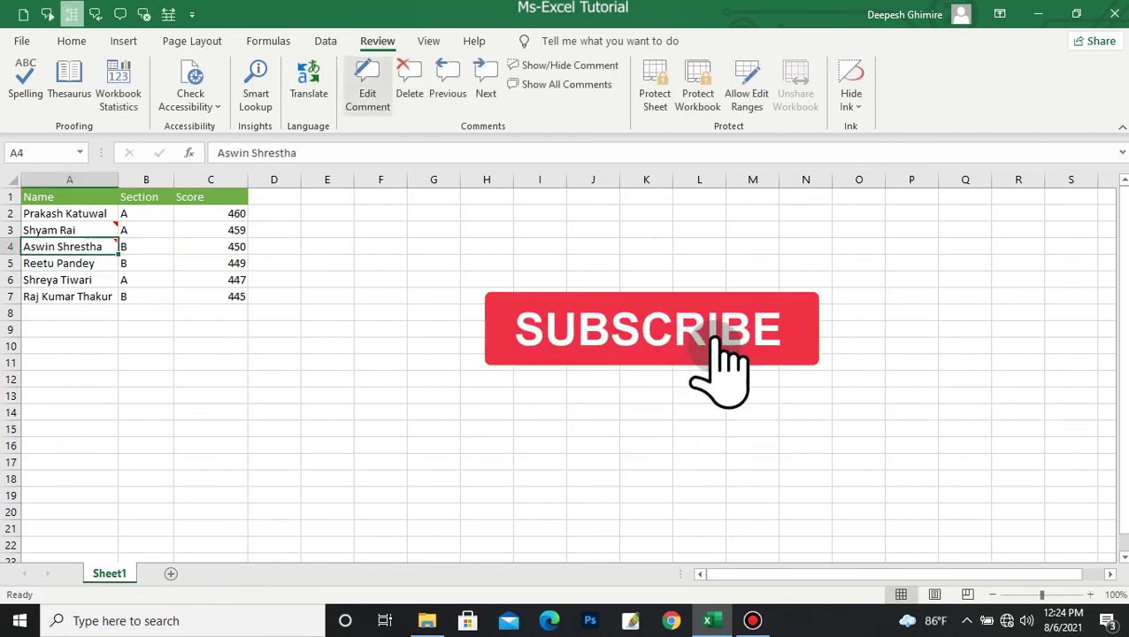
pyautogui.click(409, 84)
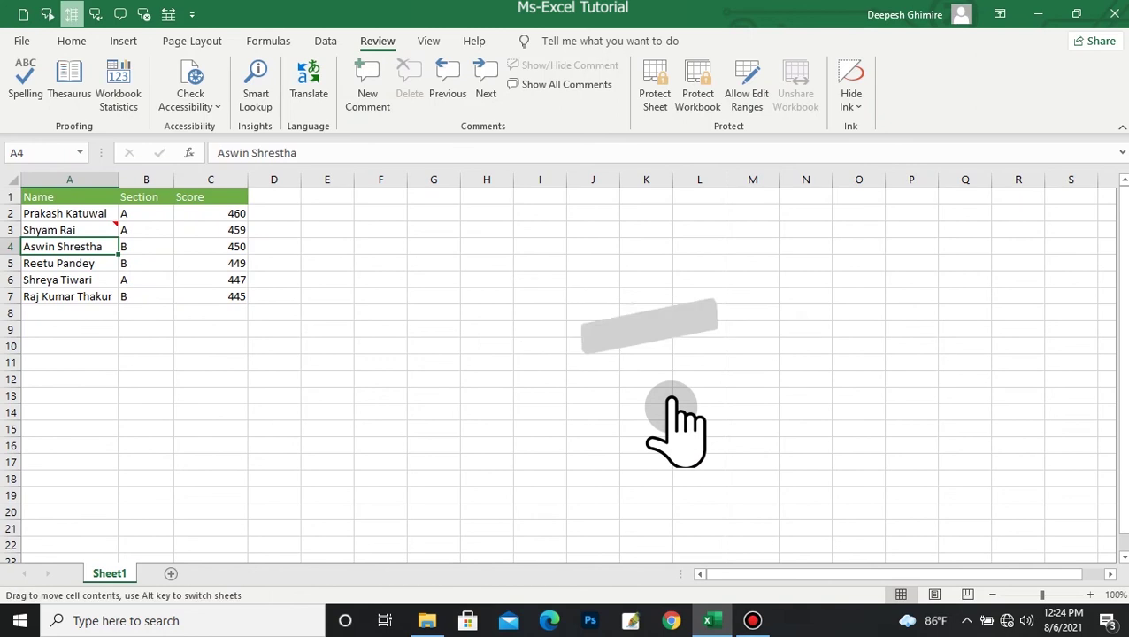
pyautogui.click(48, 230)
pyautogui.click(409, 84)
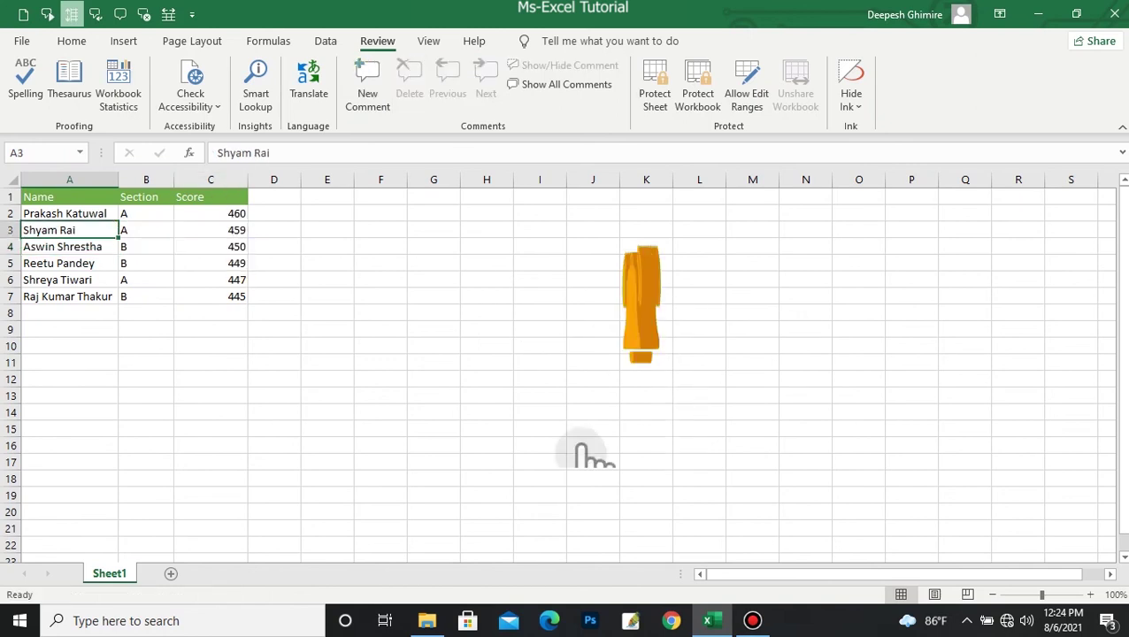
pyautogui.click(211, 346)
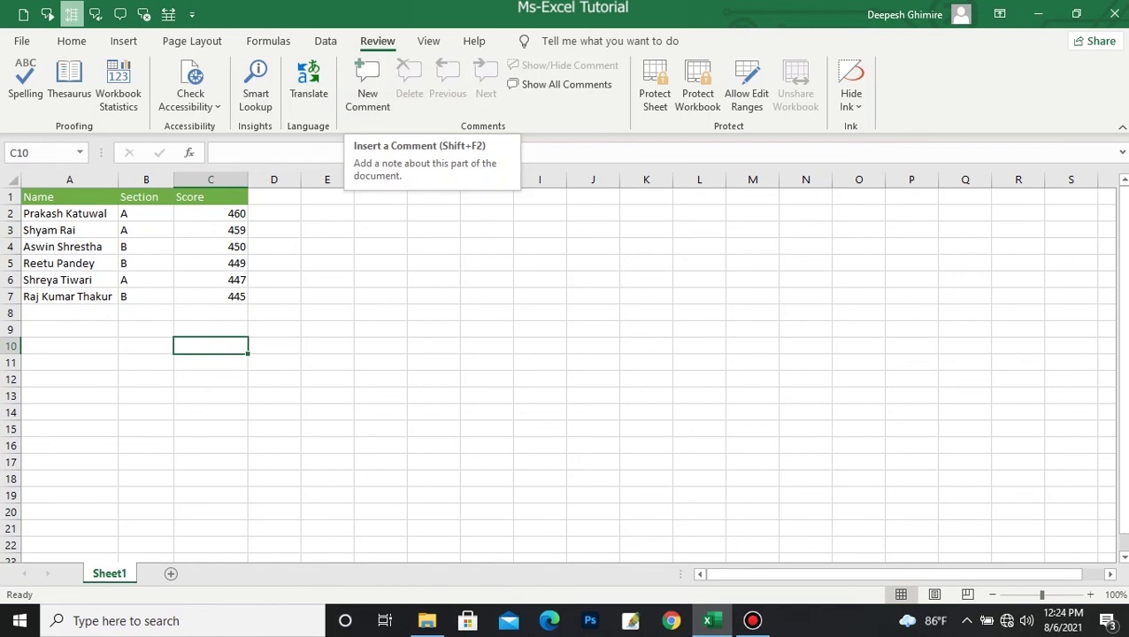
pyautogui.click(367, 84)
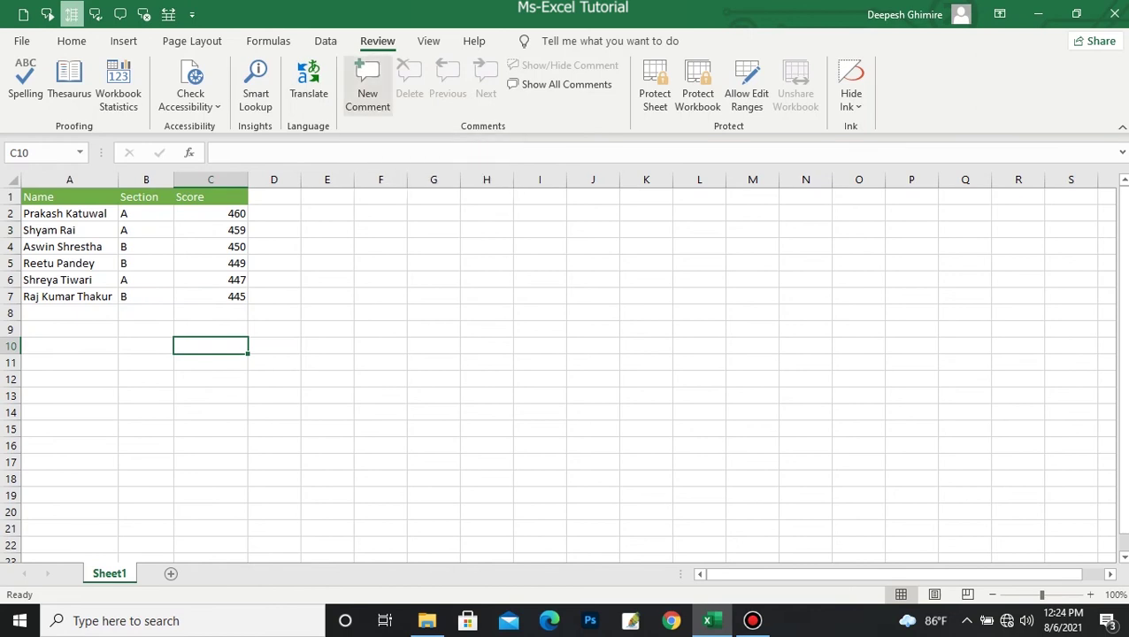